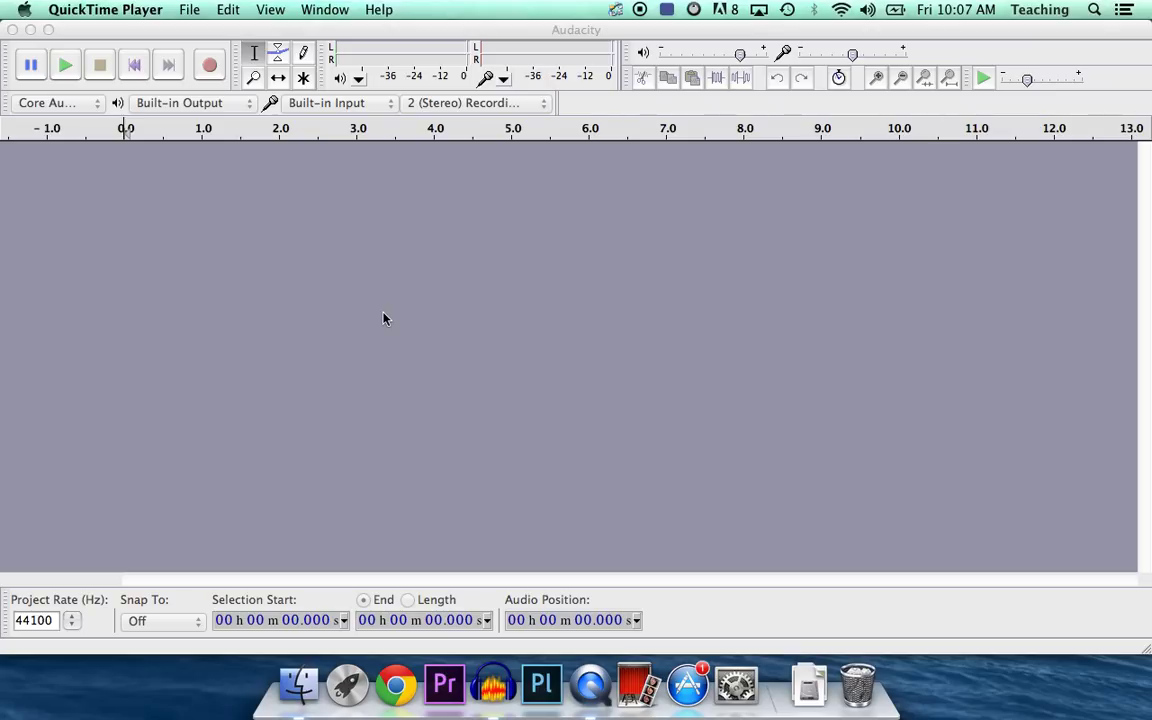
Import Voice 005.m4a from the Desktop, which brings up the FFmpeg not found warning.
left_click(383, 318)
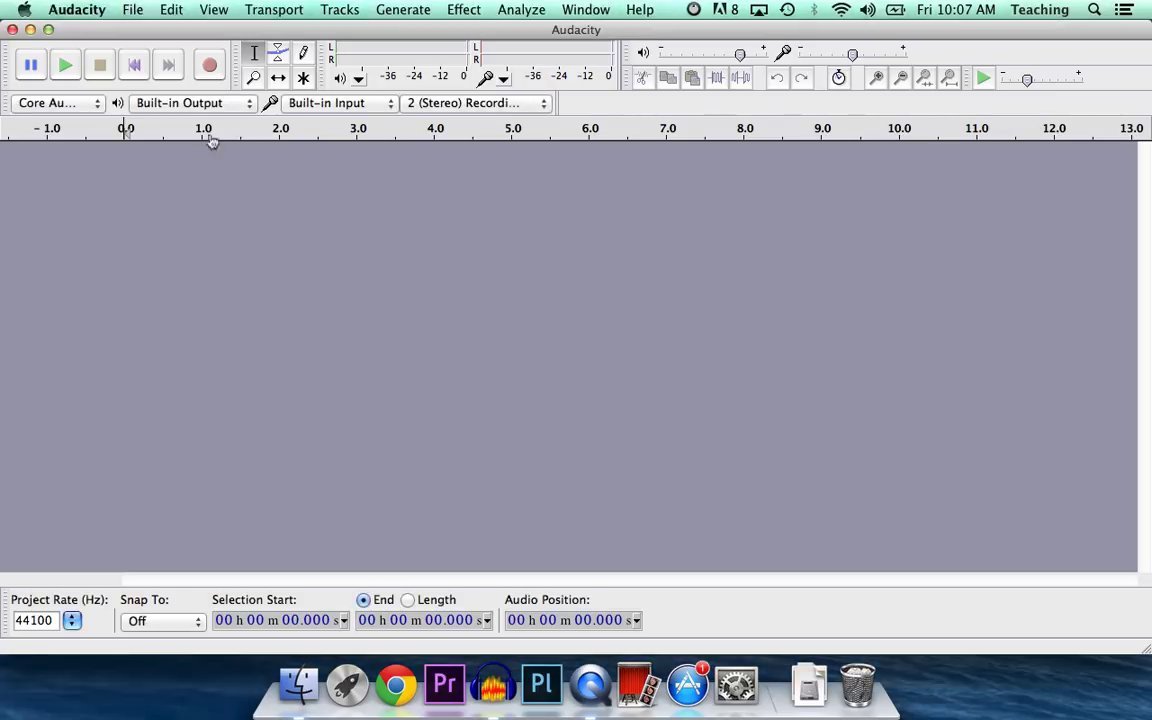
left_click(133, 10)
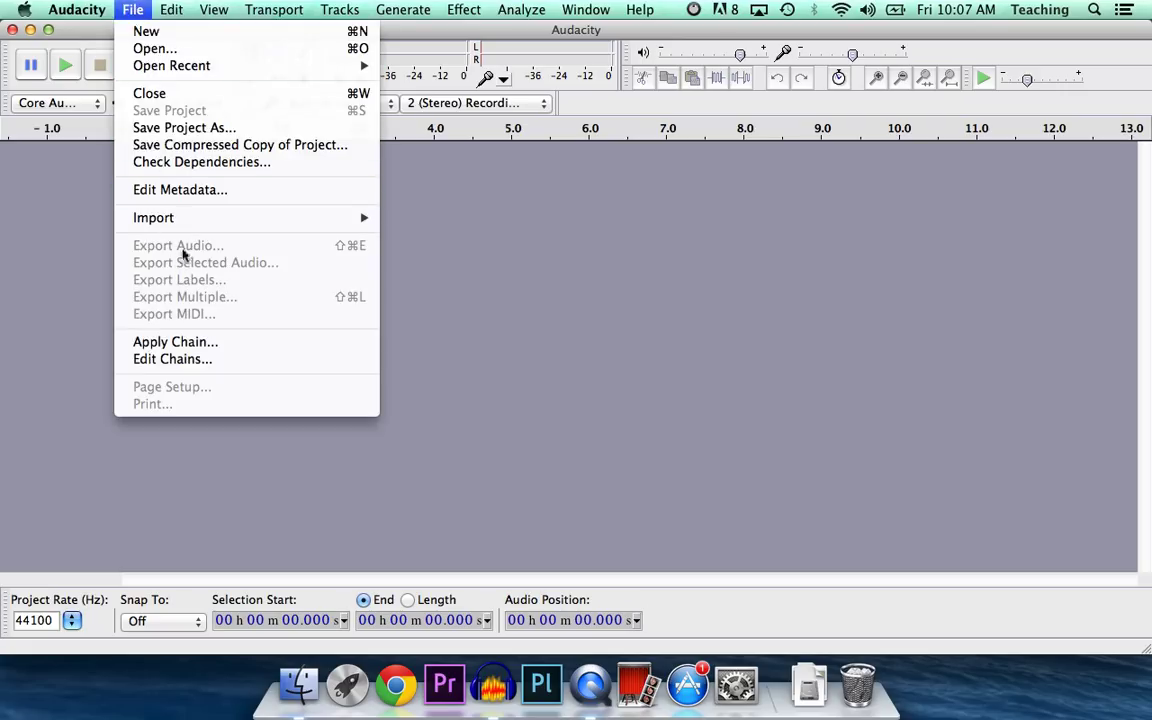
mouse_move(216, 220)
left_click(421, 218)
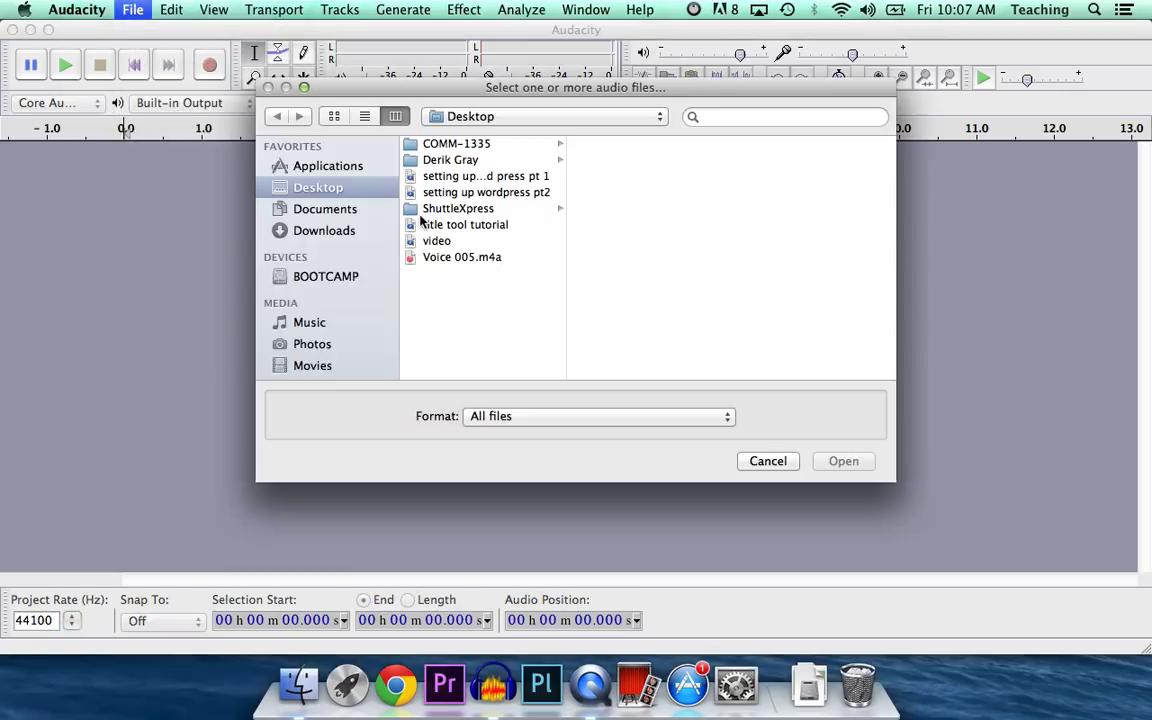
left_click(458, 259)
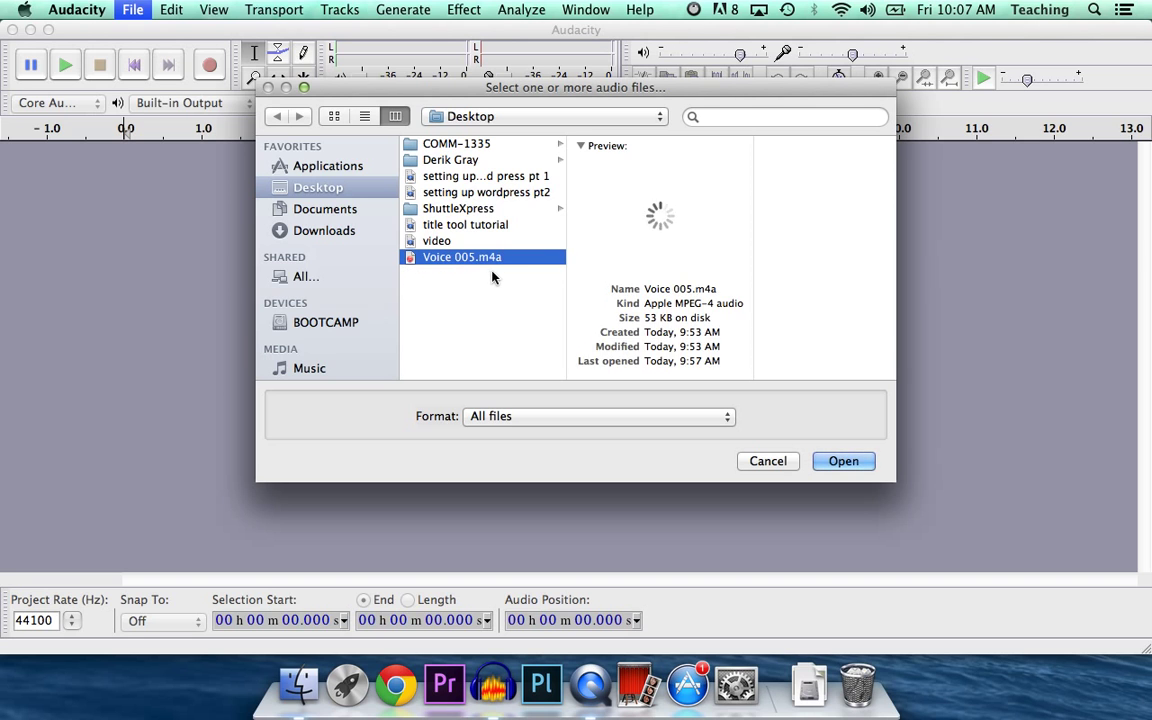
left_click(843, 461)
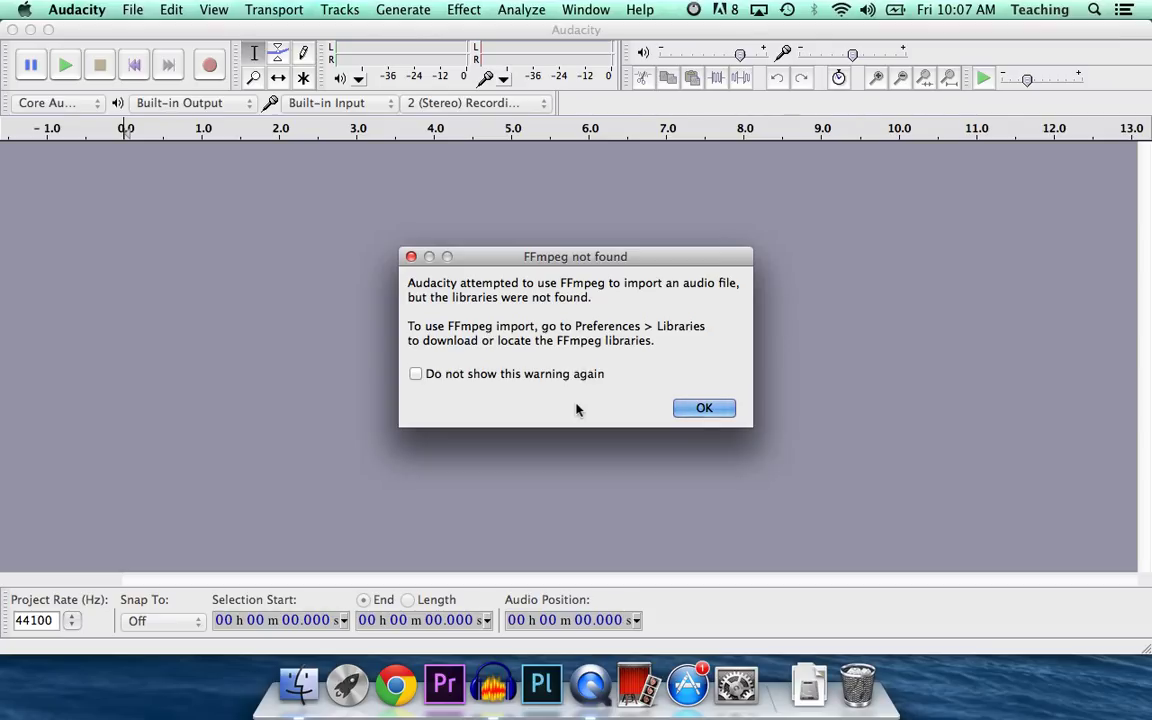
Dismiss the warning, close the Voice 005 track, and request the FFmpeg download from Libraries preferences.
left_click(704, 409)
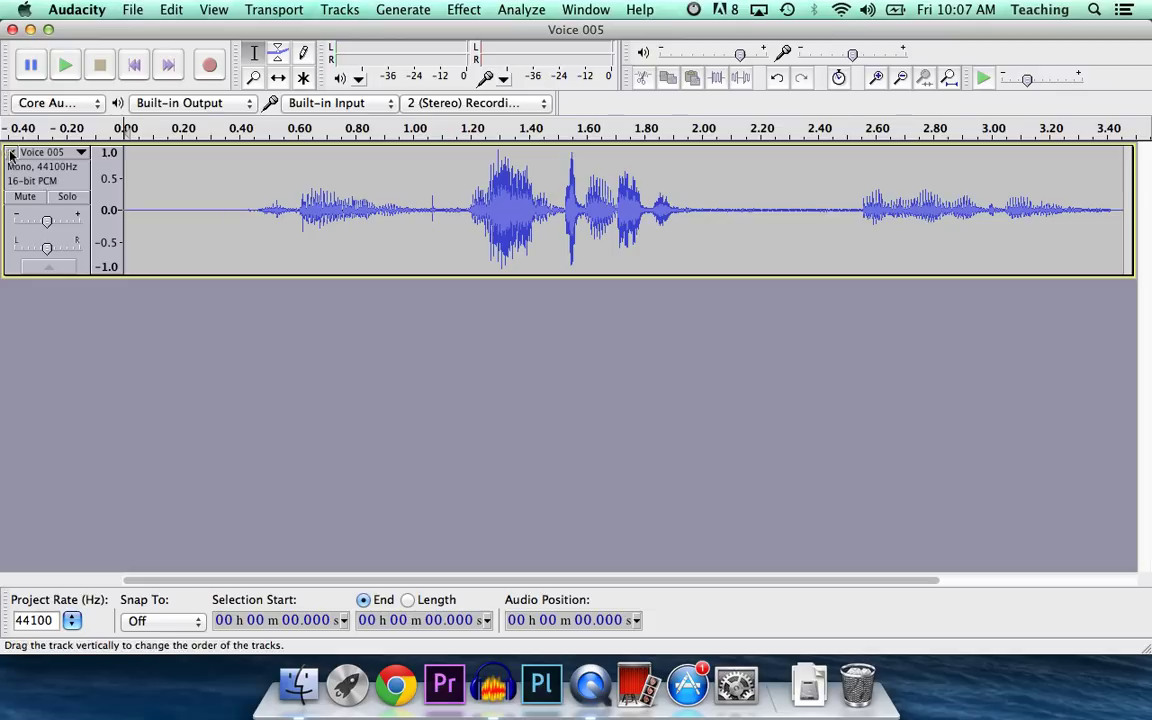
left_click(12, 153)
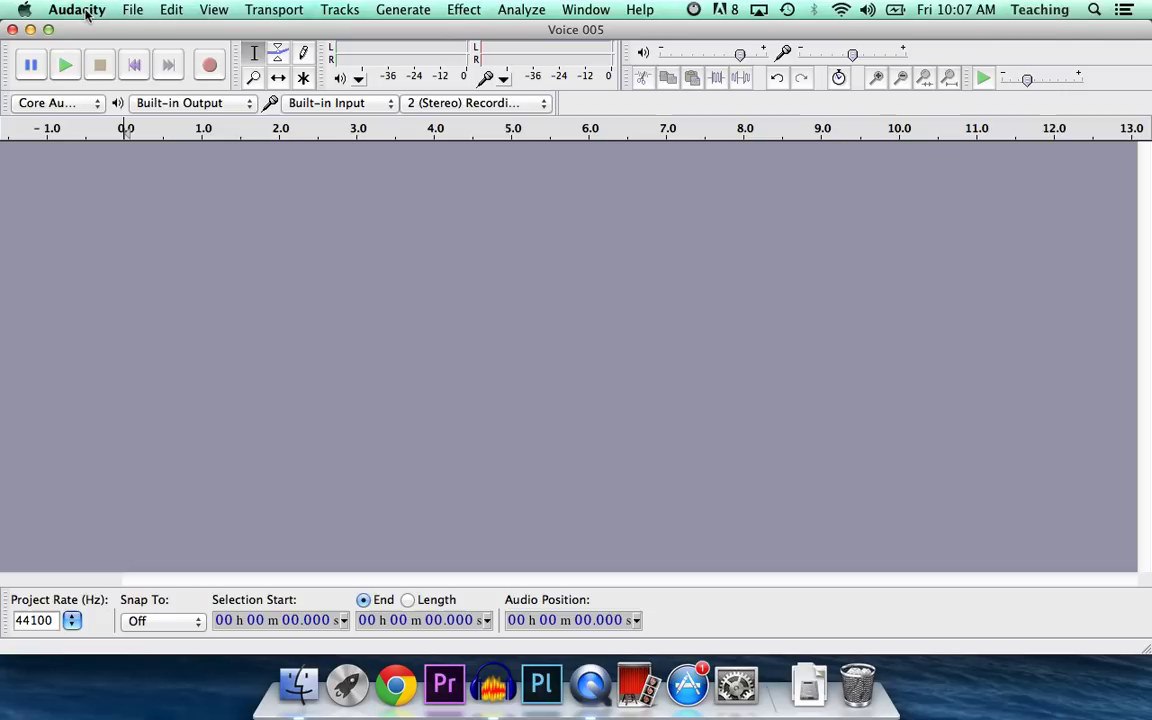
left_click(78, 10)
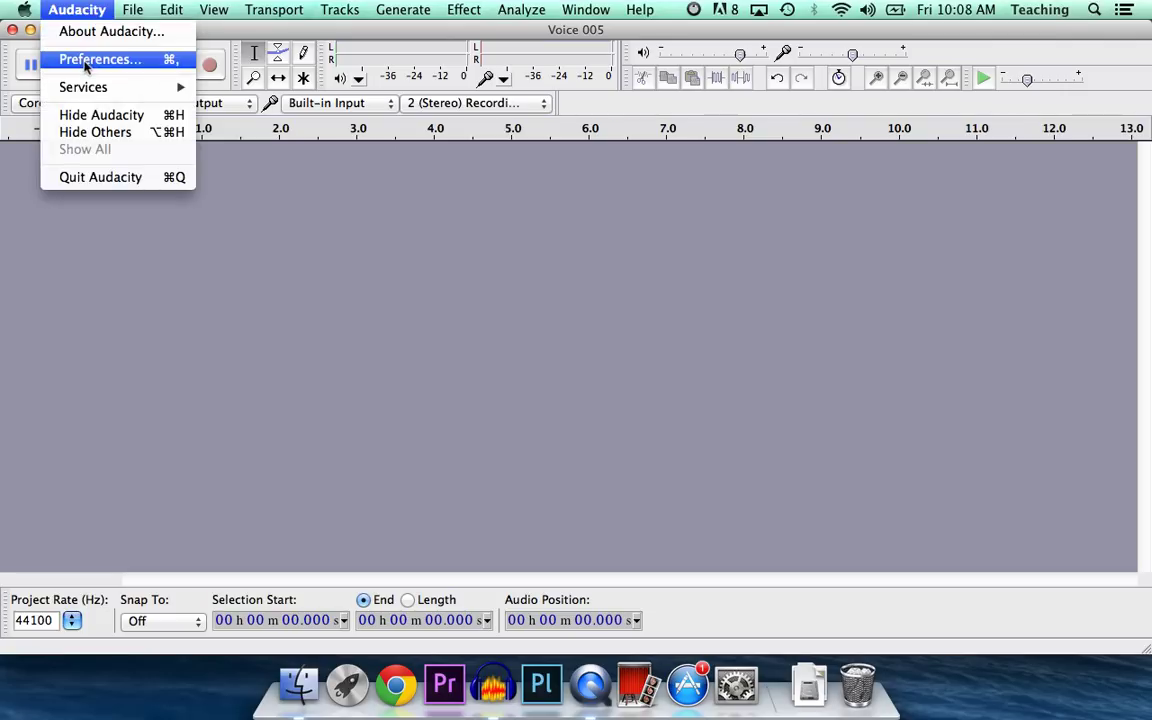
left_click(86, 62)
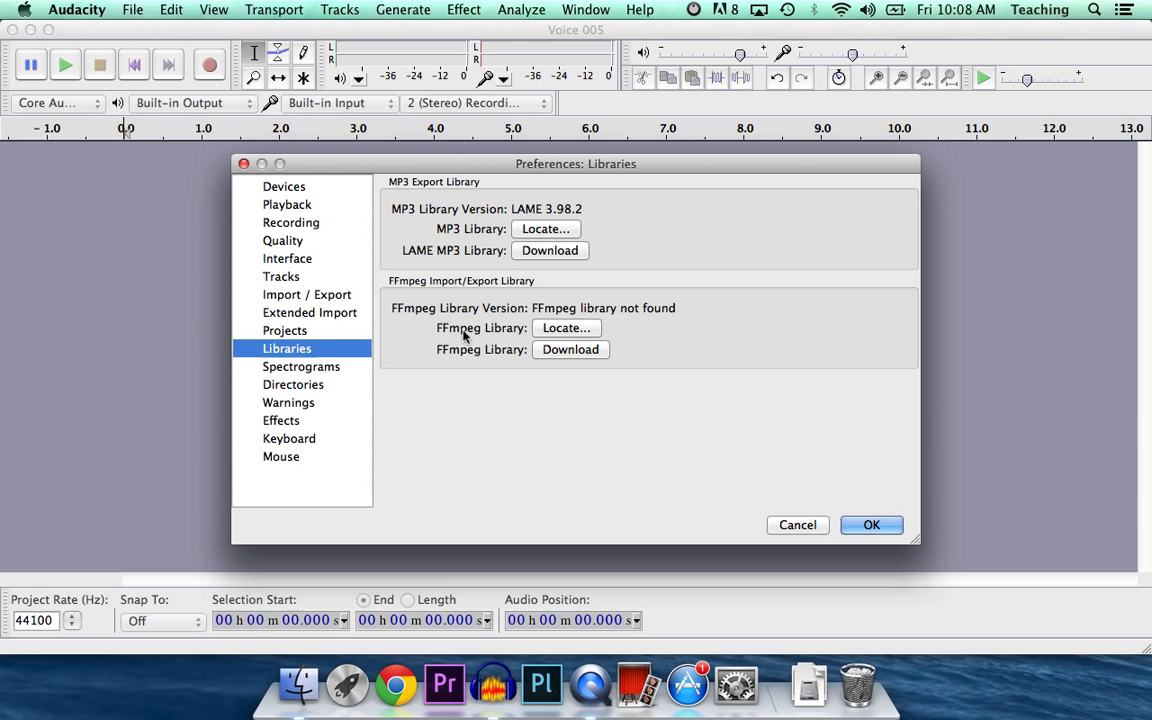
left_click(550, 352)
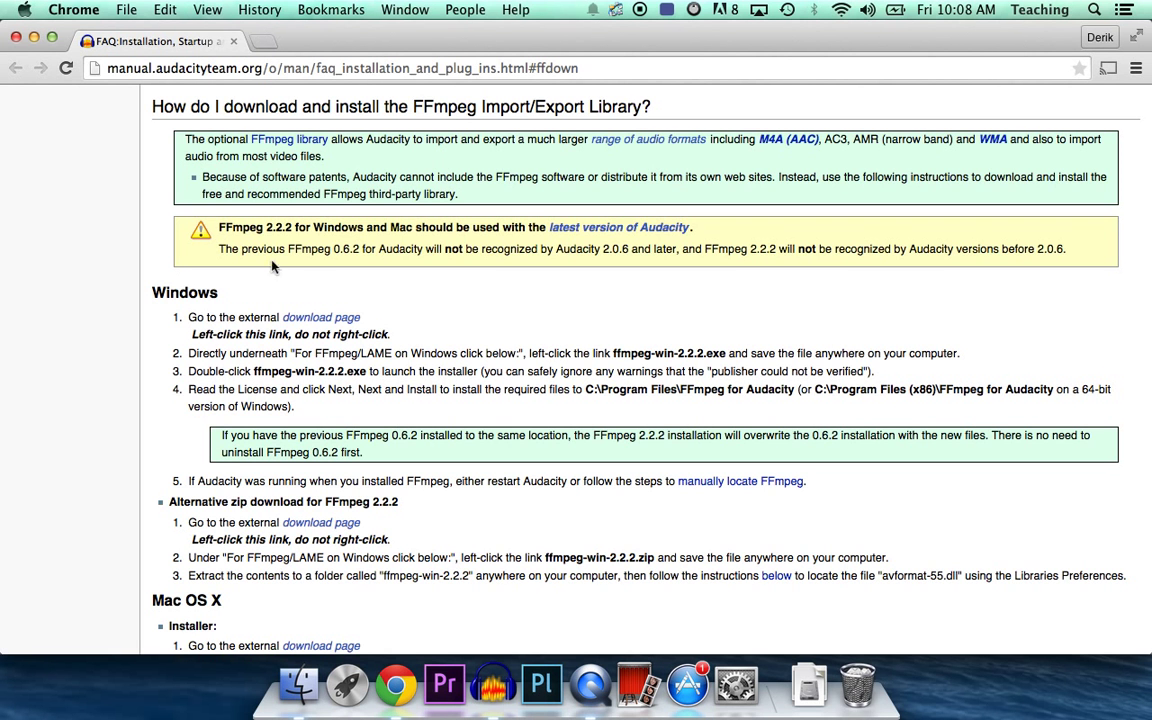
Scroll the FAQ to the Mac section and download the FFmpeg 2.2.2 DMG version.
scroll(143, 248, "down", 3)
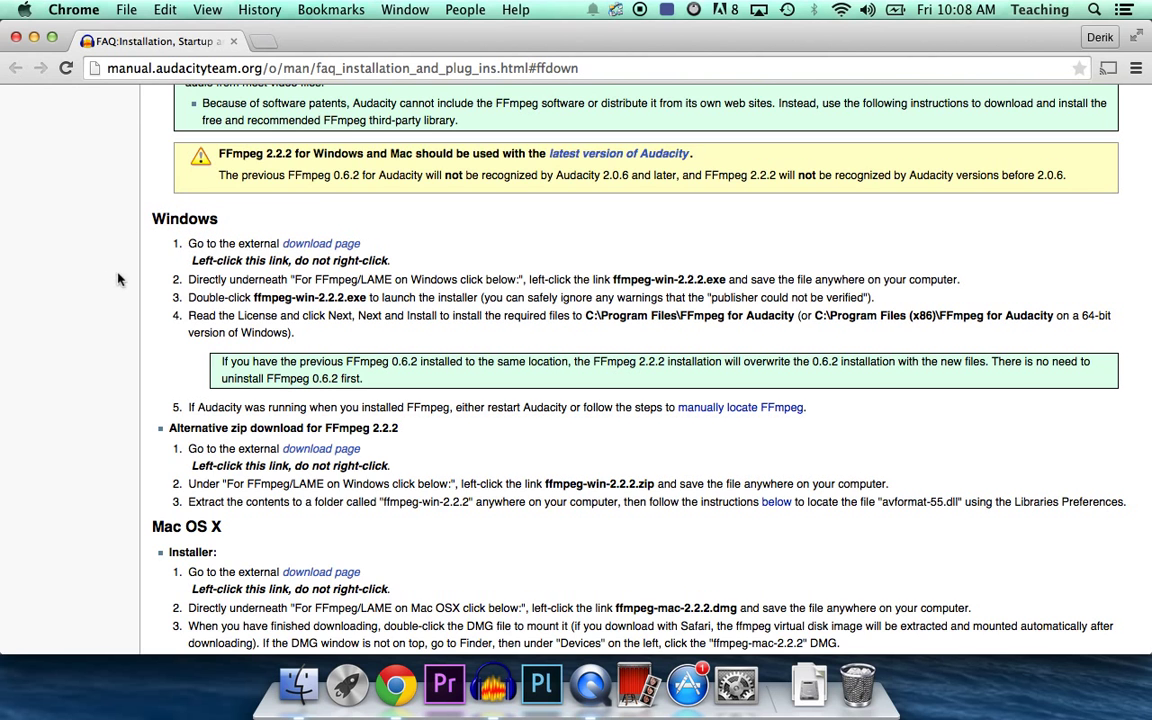
scroll(126, 262, "down", 8)
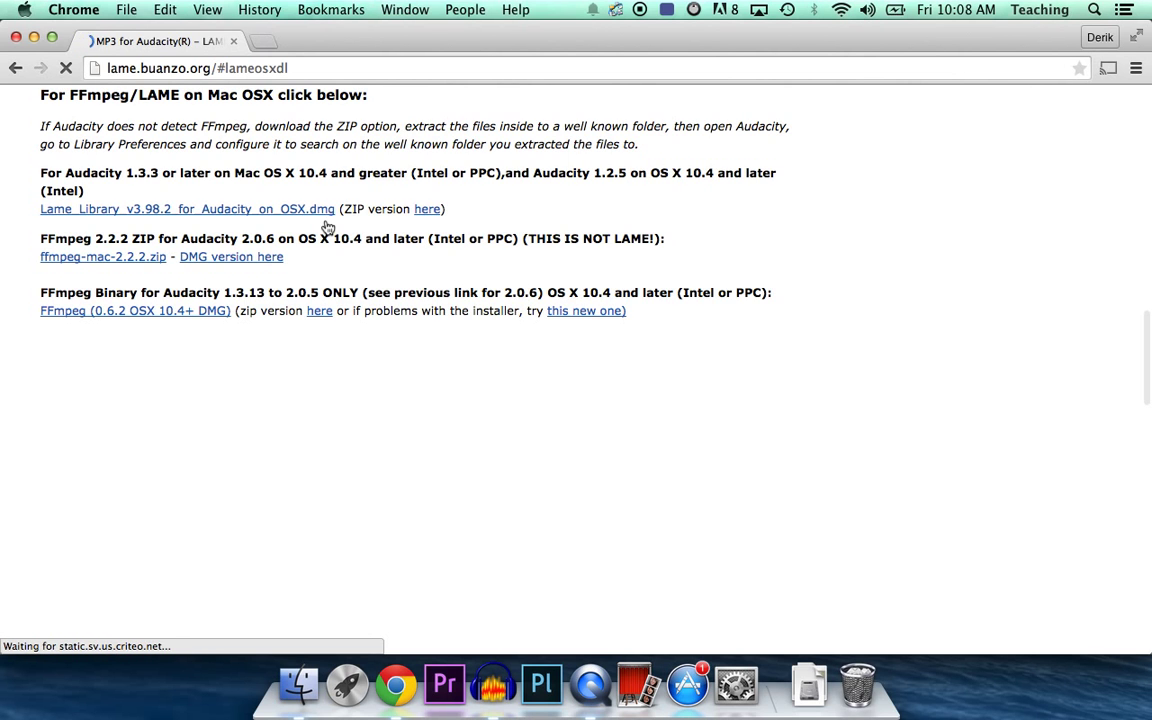
left_click_drag(40, 172, 116, 170)
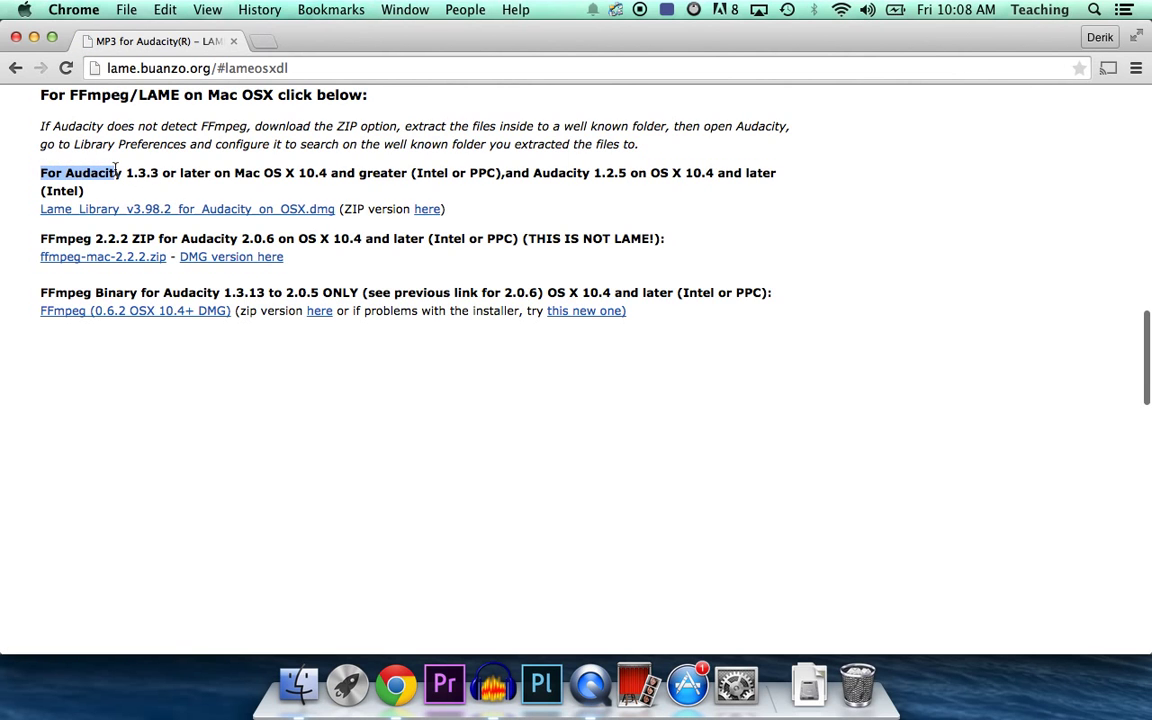
left_click(43, 238)
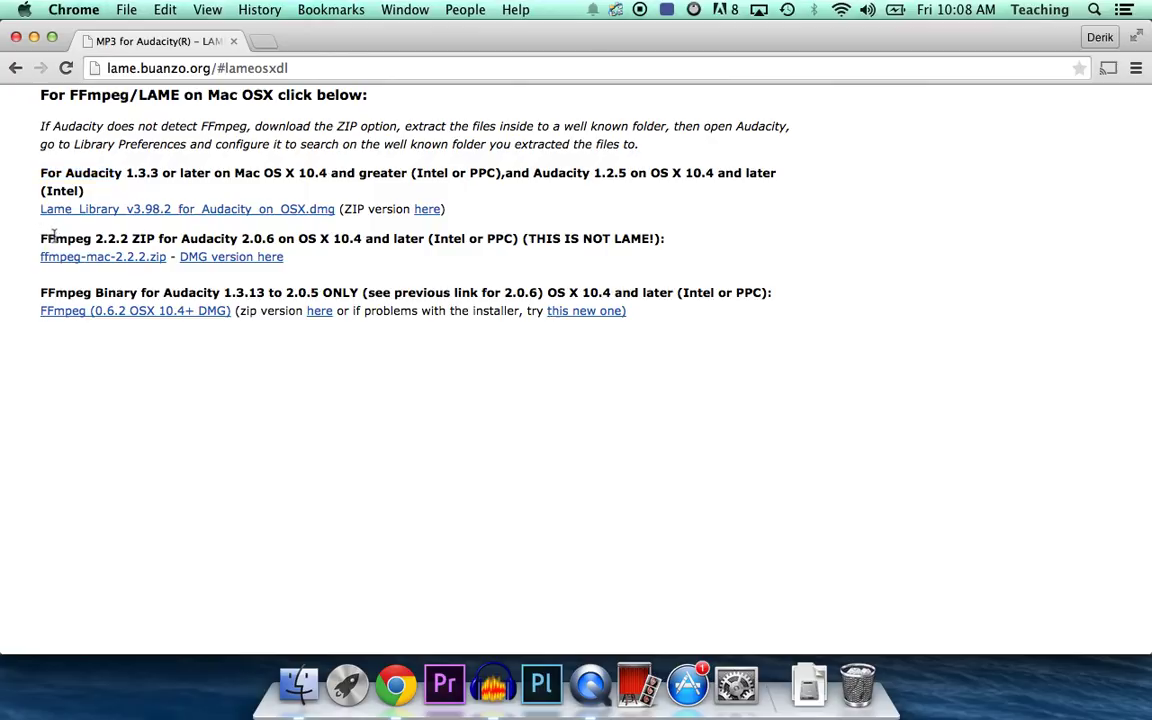
left_click_drag(43, 238, 152, 240)
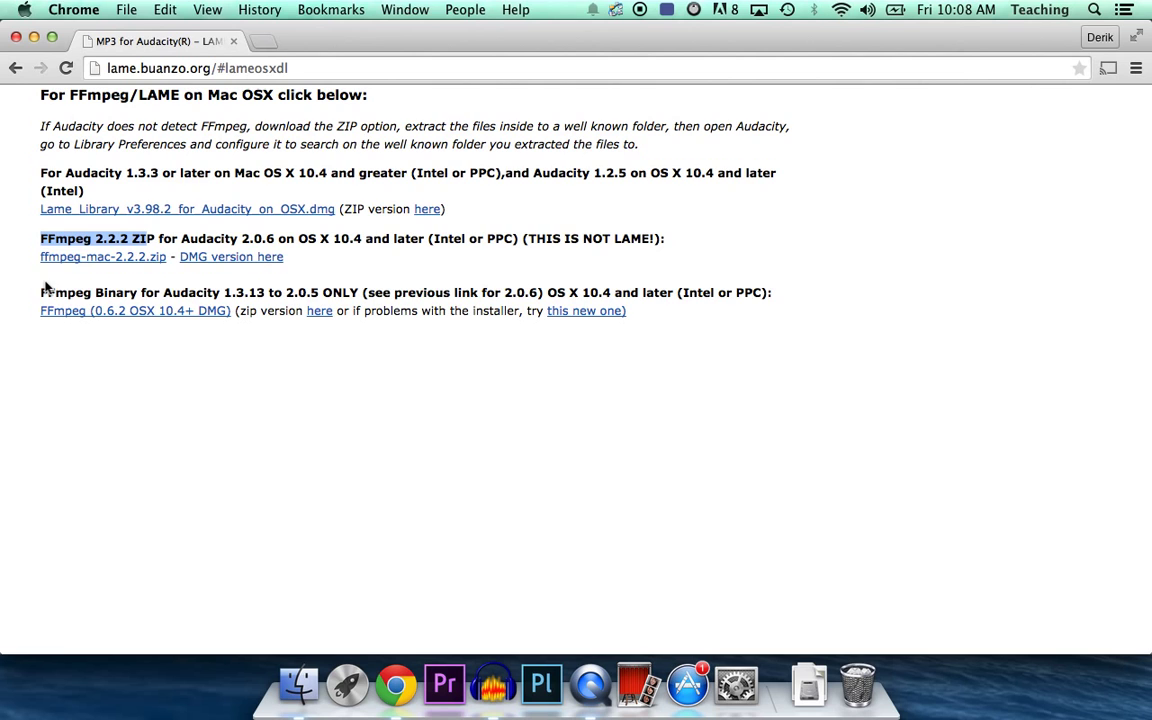
left_click(304, 292)
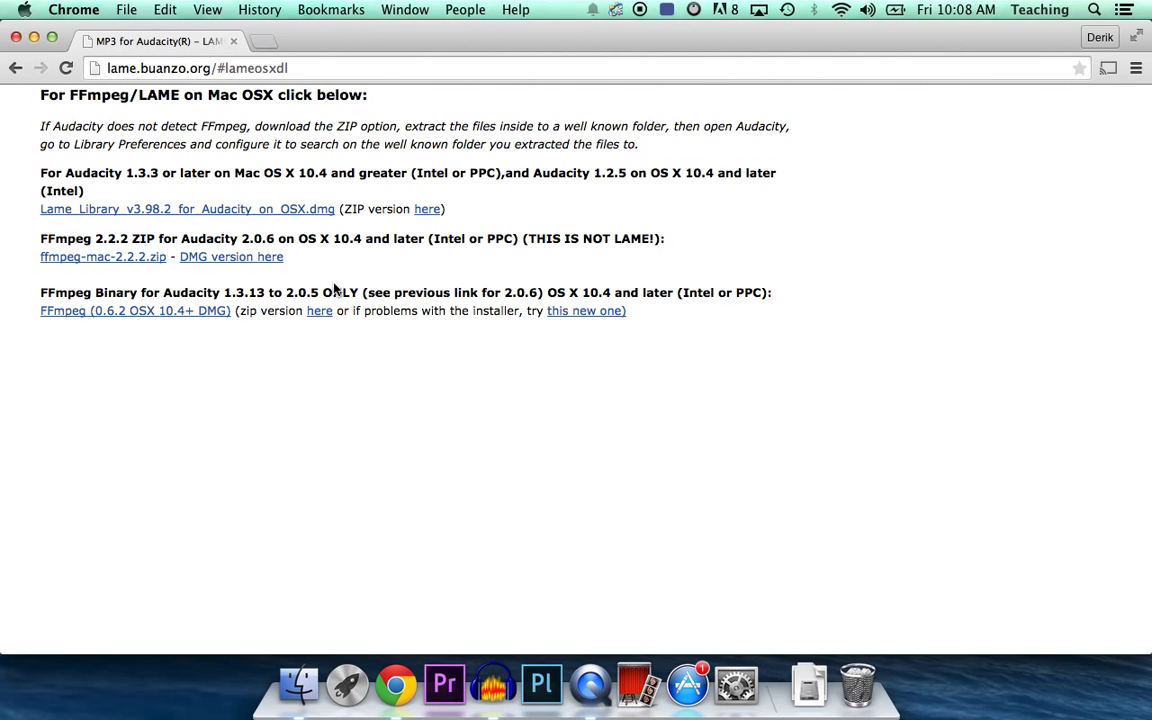
left_click(233, 262)
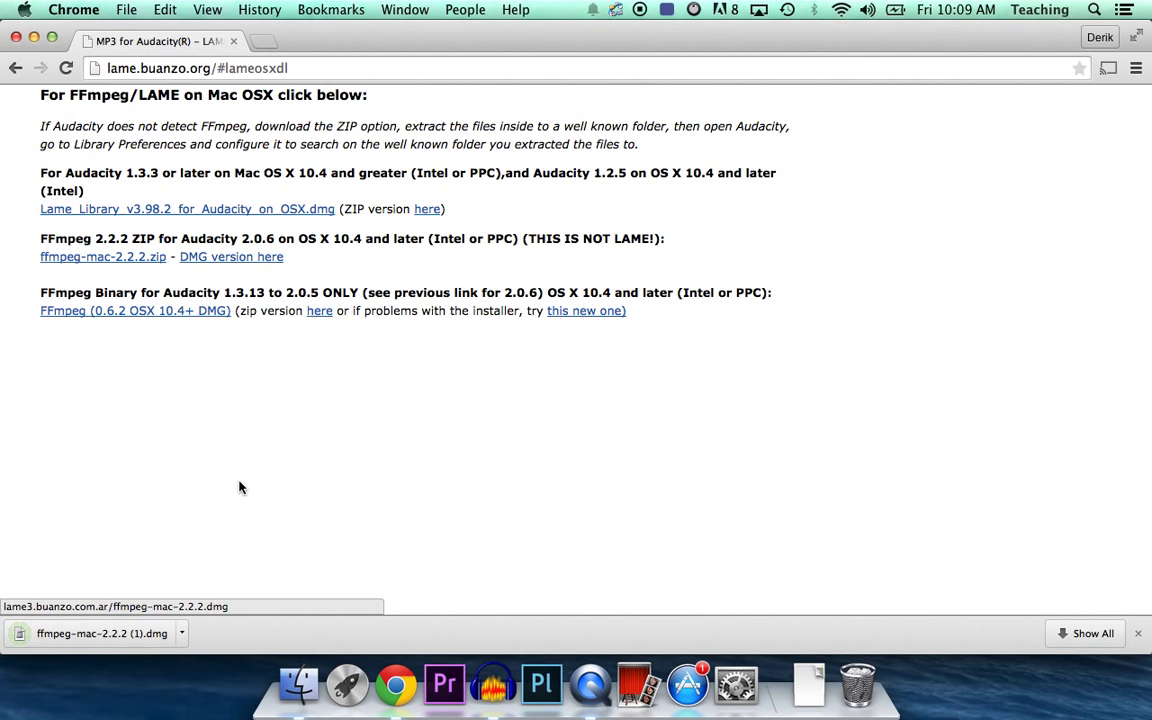
Mount the ffmpeg-mac-2.2.2 disk image and try launching ffmpeg-mac-2.2.2.pkg.
left_click(57, 641)
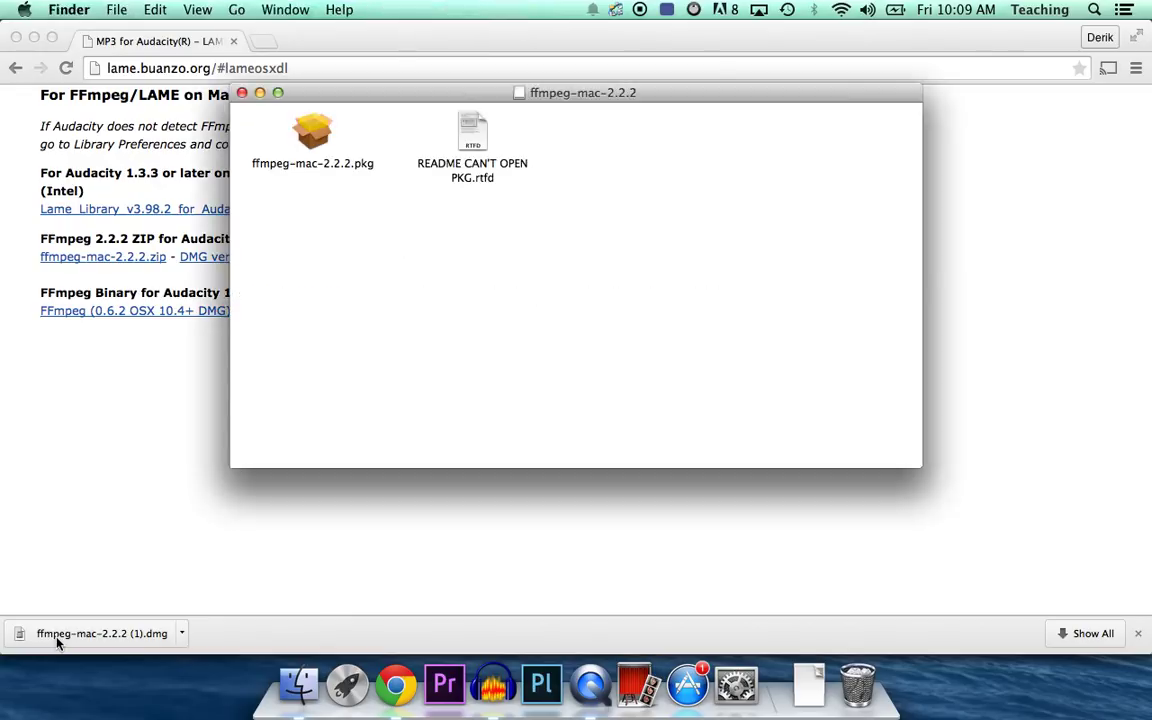
double_click(323, 148)
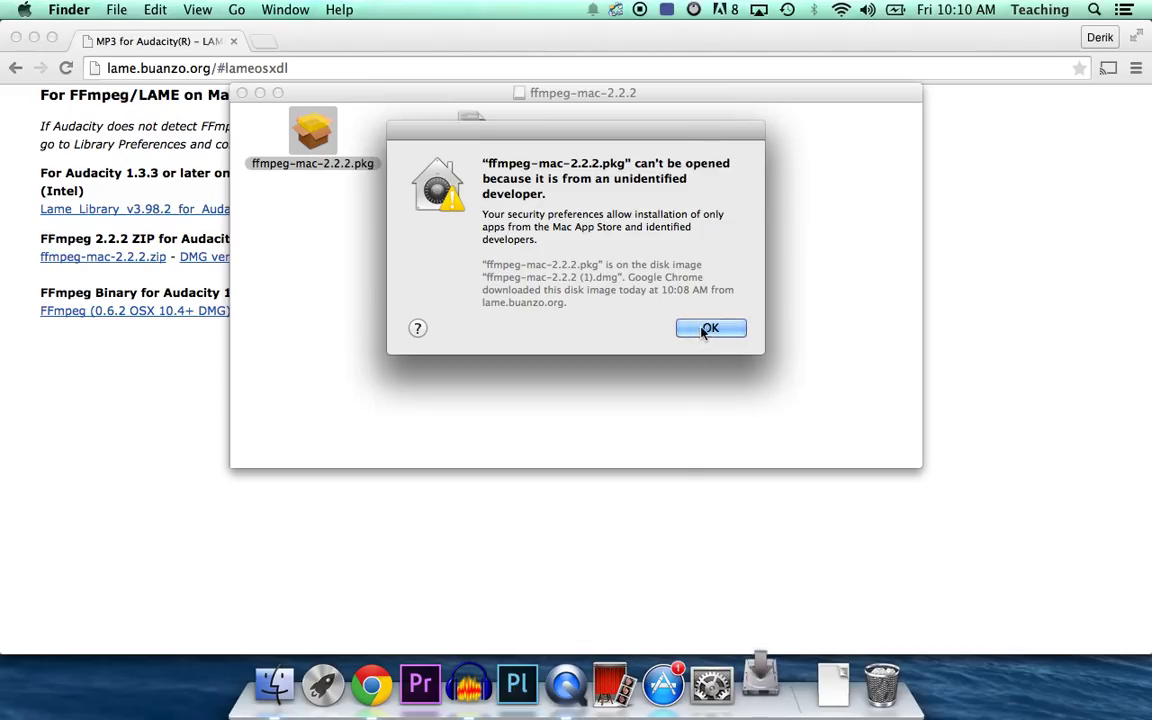
Dismiss the unidentified-developer warning and open Security & Privacy in System Preferences.
left_click(708, 329)
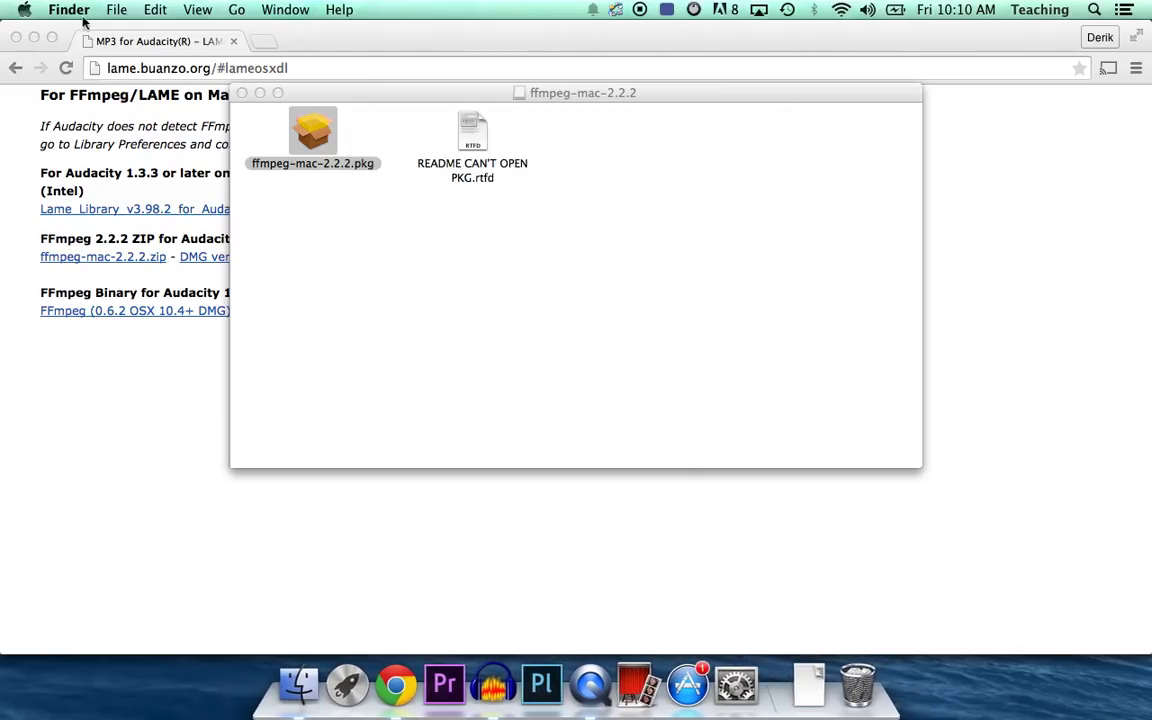
left_click(24, 10)
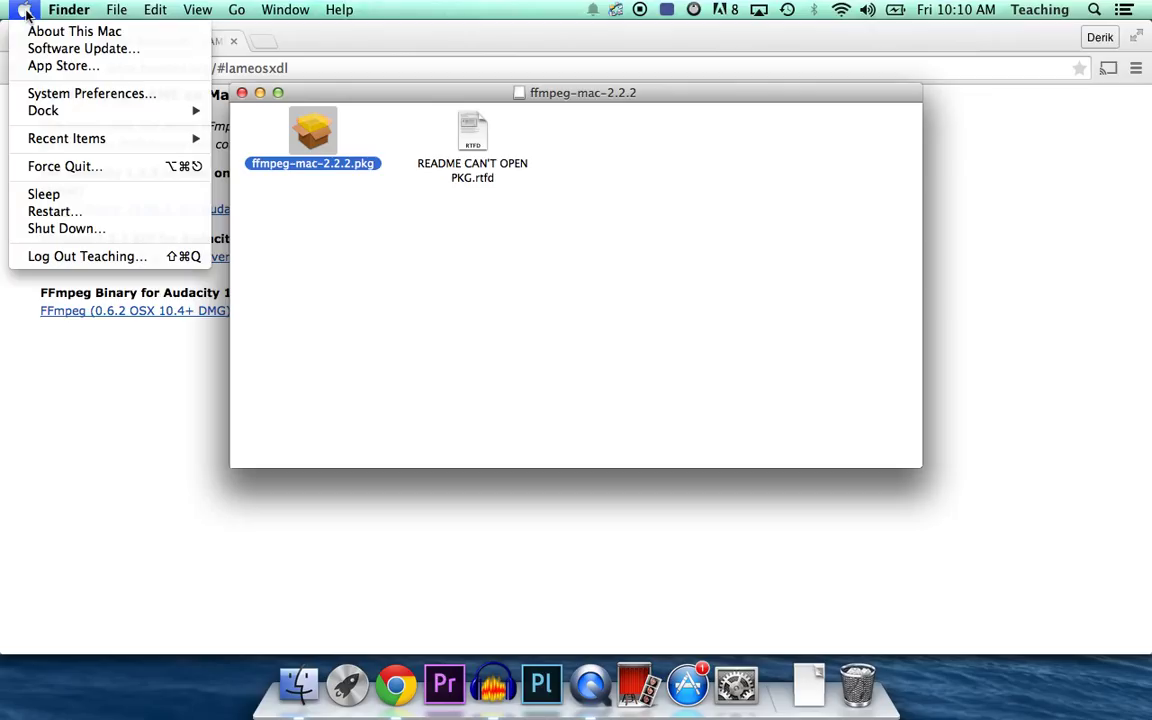
left_click(54, 95)
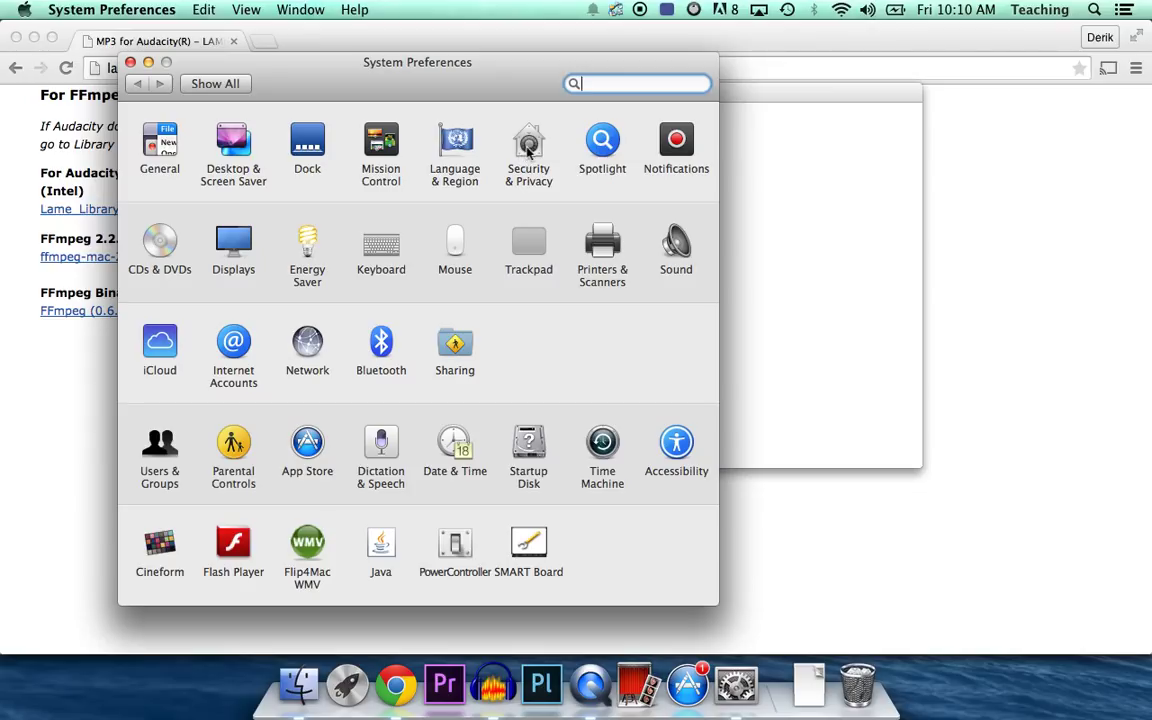
left_click(529, 150)
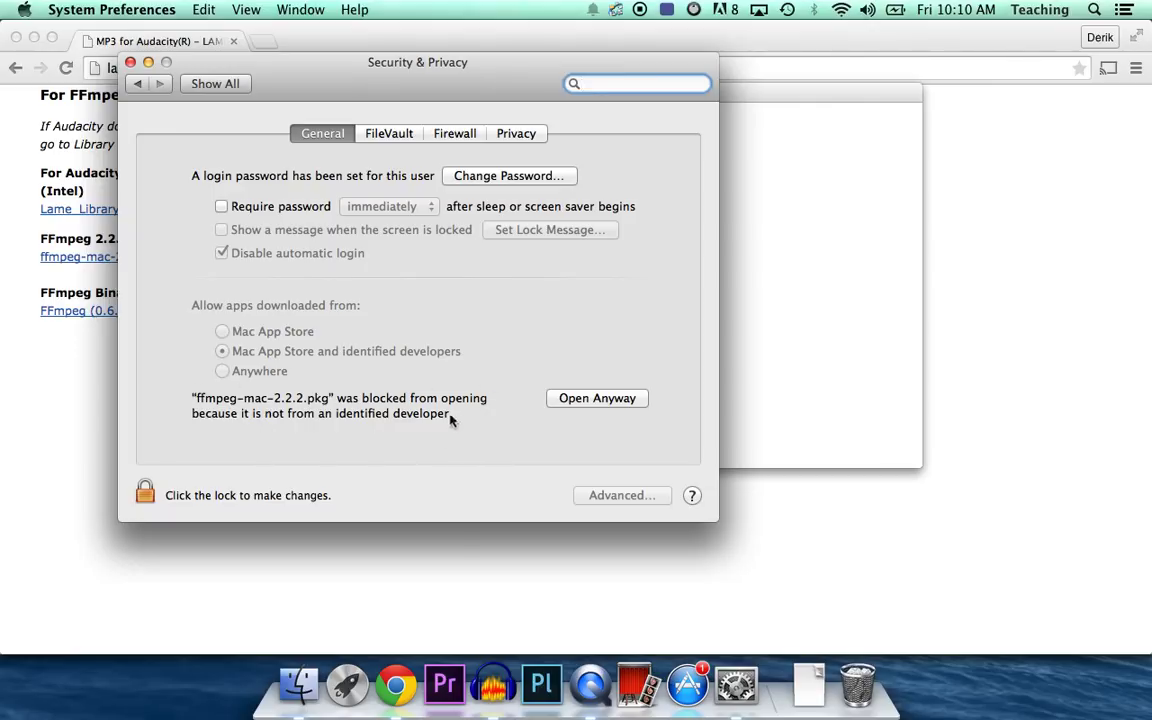
Open the blocked package anyway and install FFmpeg Libraries for Audacity, authorising with the admin password.
left_click(596, 398)
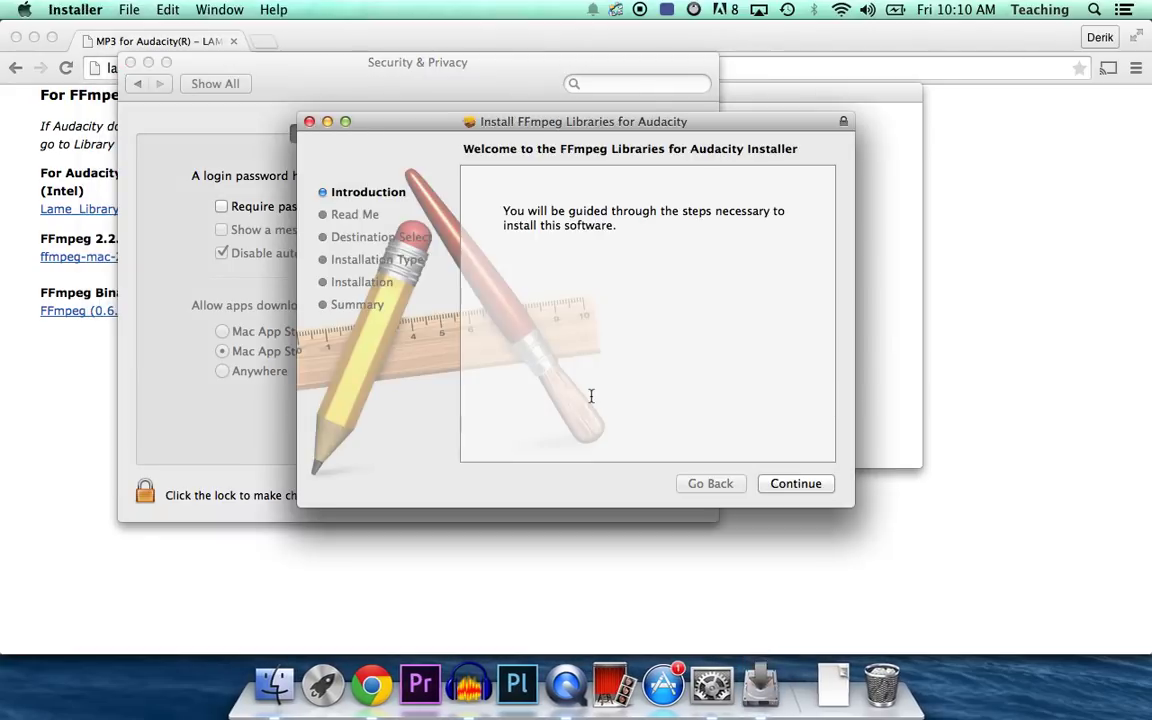
left_click(795, 484)
left_click(795, 484)
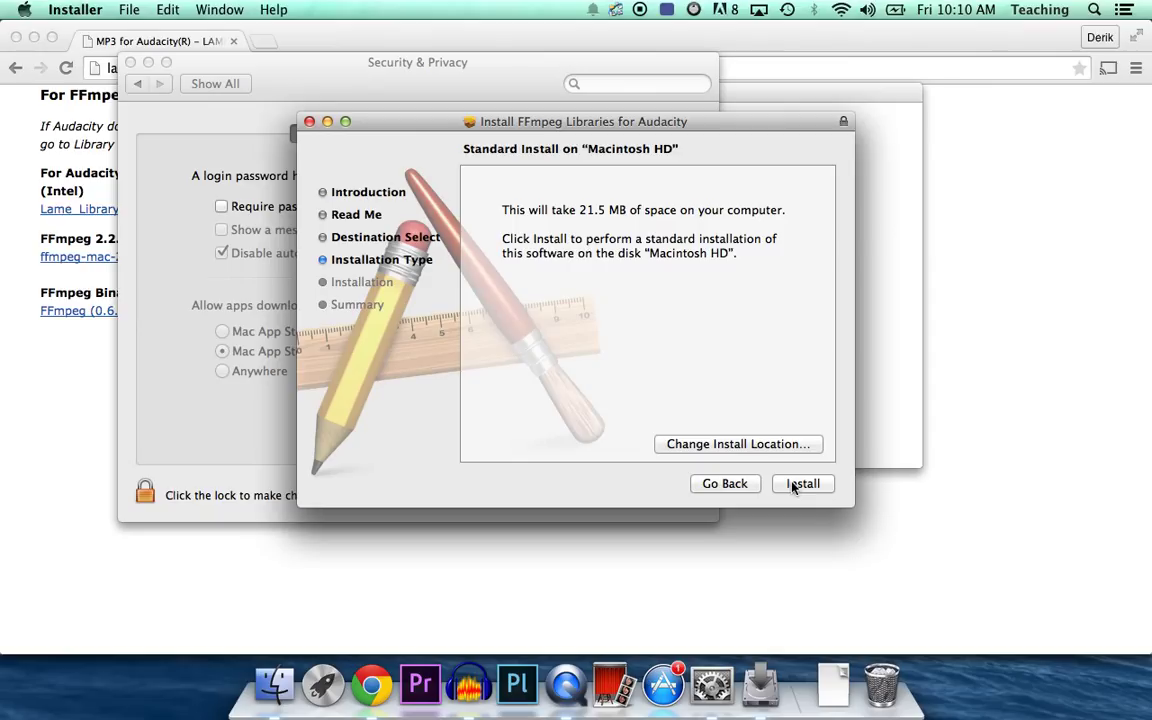
left_click(795, 484)
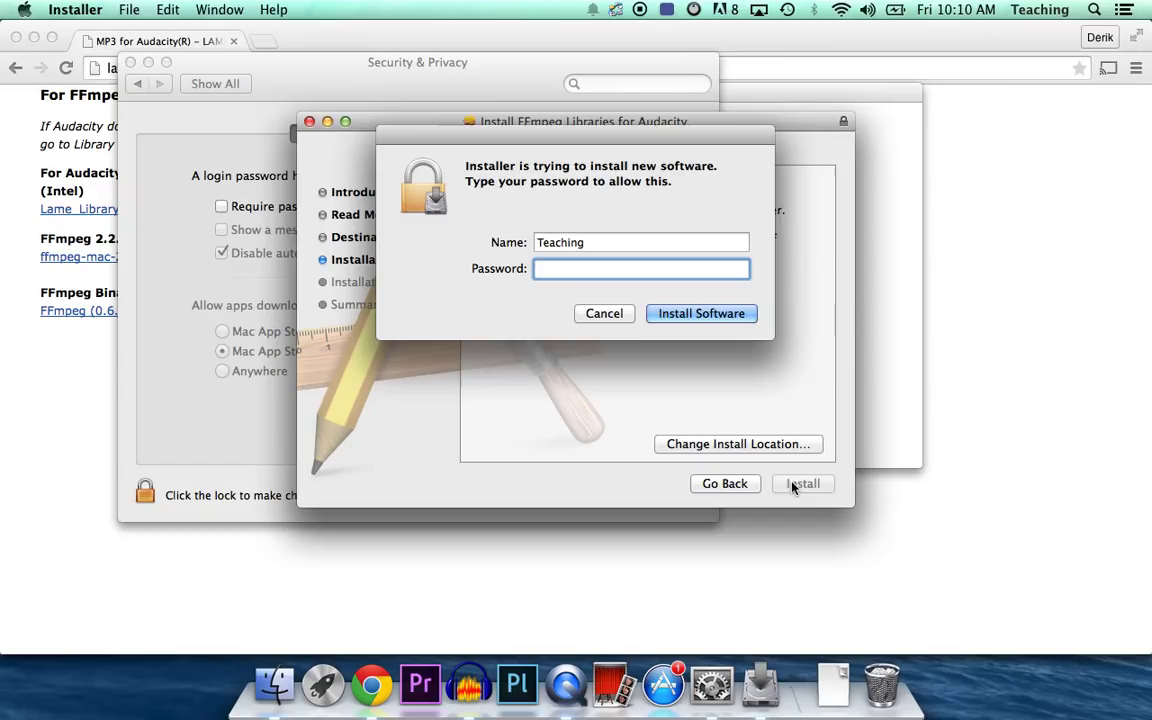
key("Return")
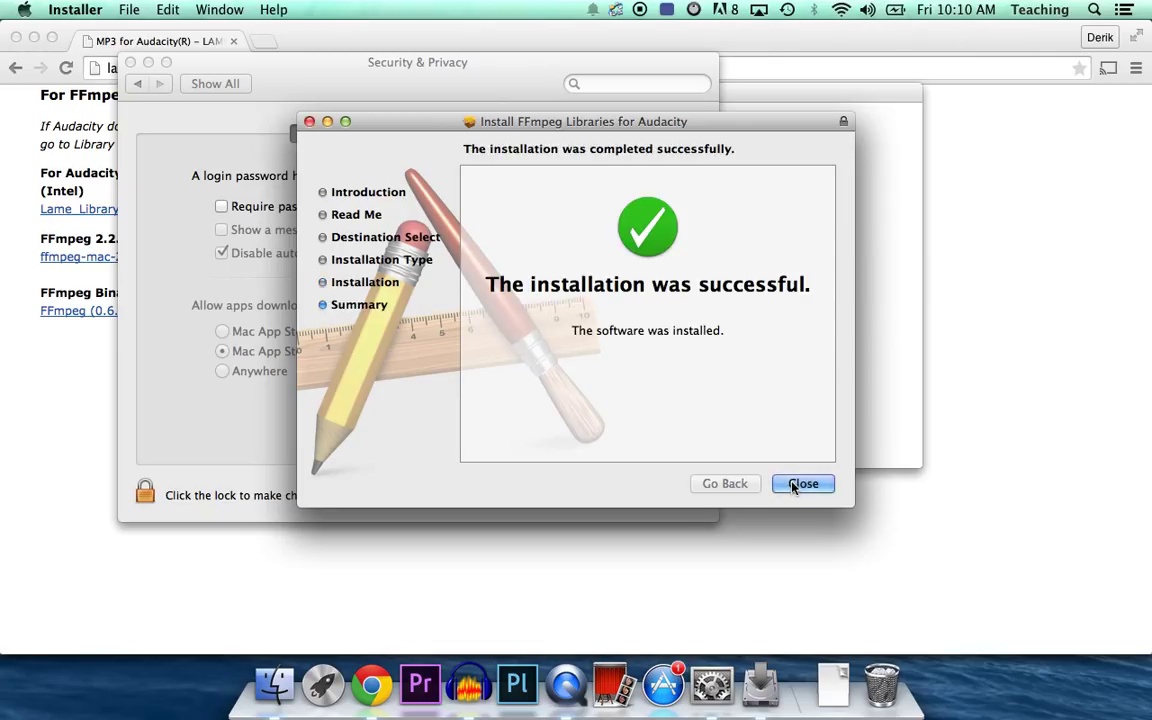
left_click(792, 485)
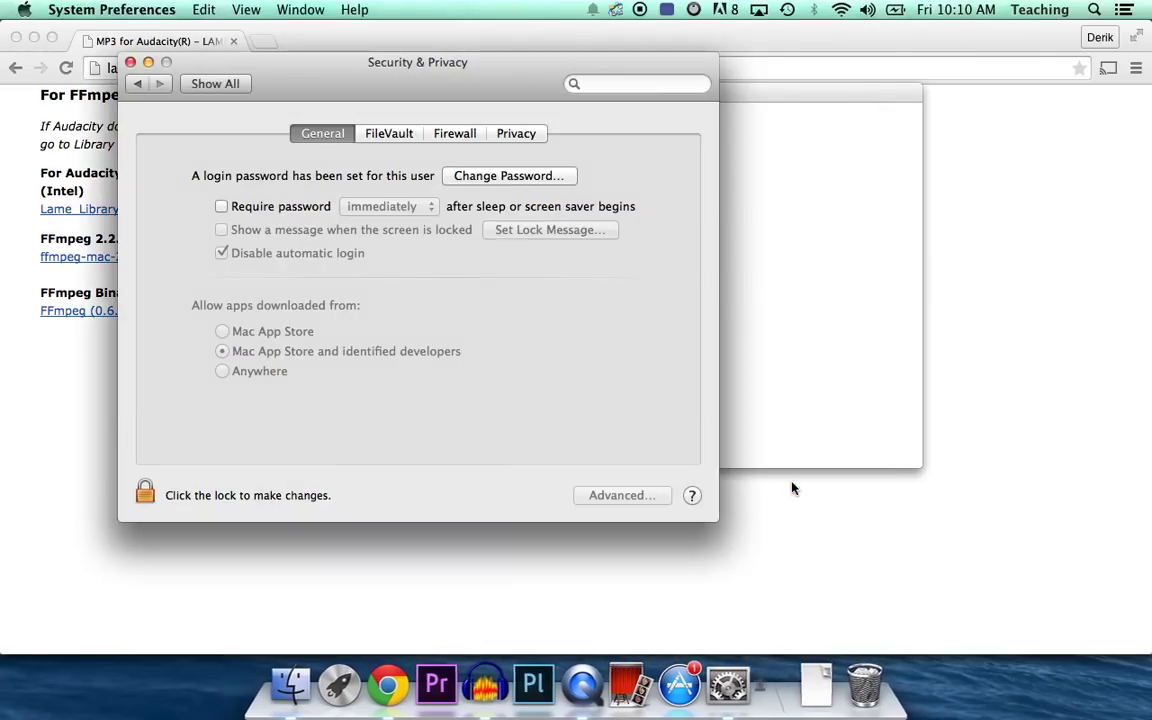
Locate the FFmpeg library in Audacity's Libraries preferences, keep the detected version, and confirm.
left_click(493, 683)
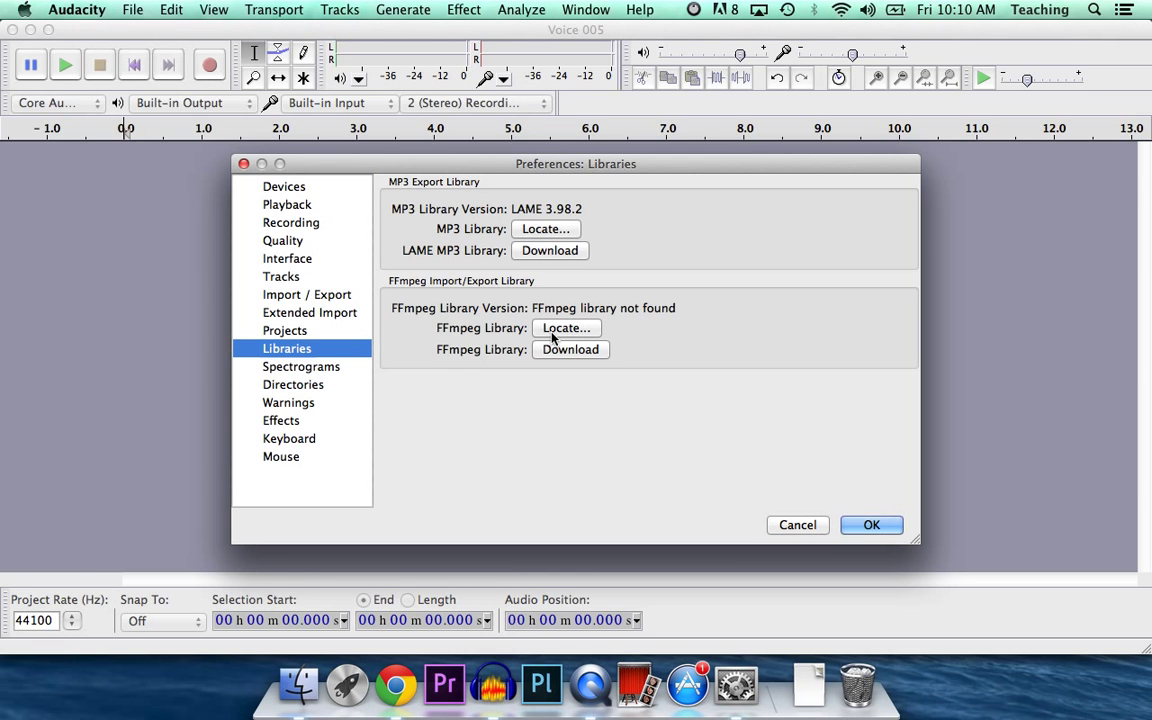
left_click(555, 333)
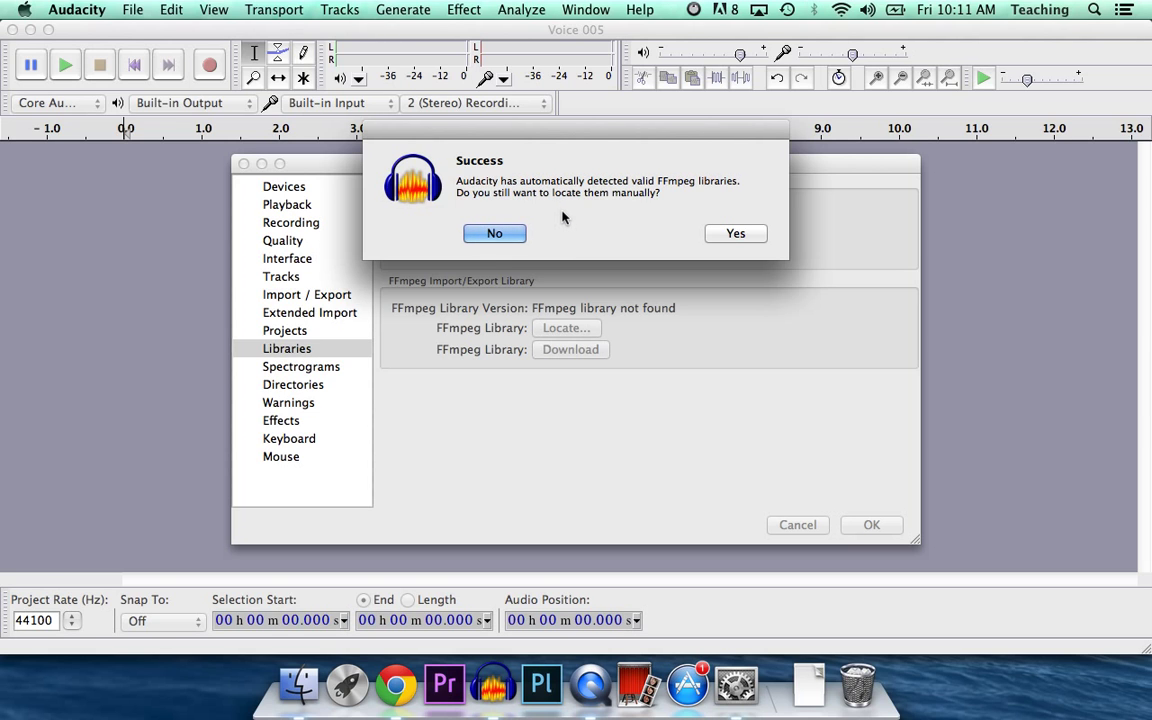
left_click(494, 233)
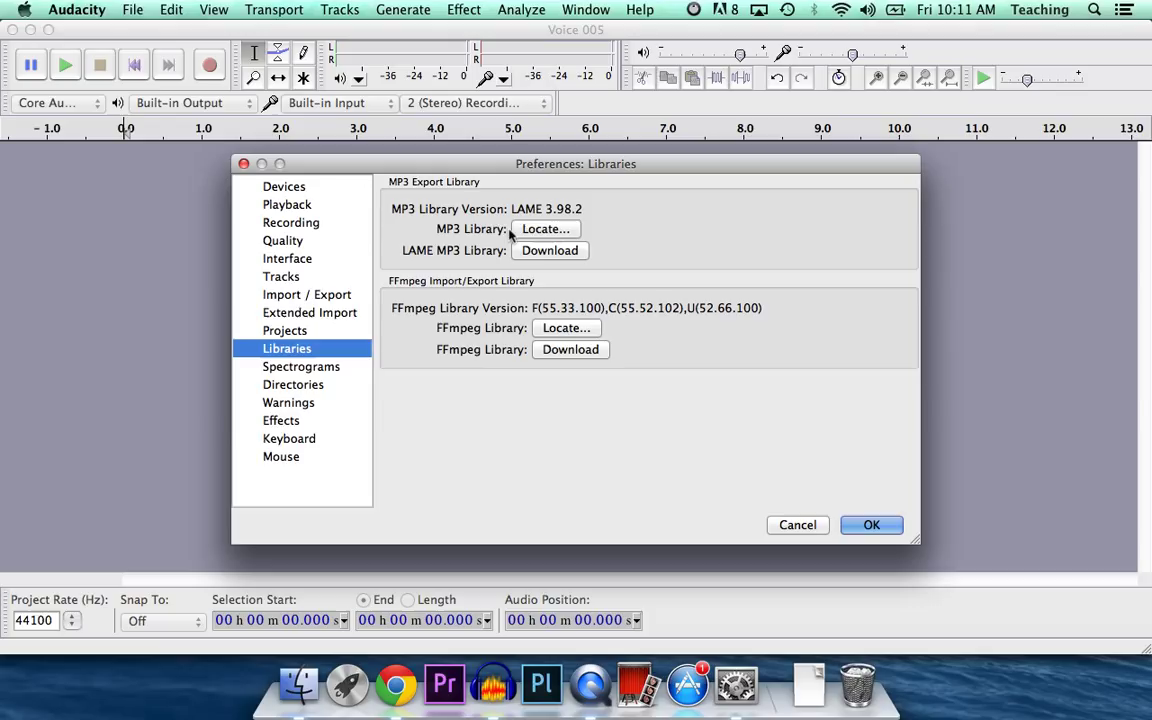
left_click(866, 527)
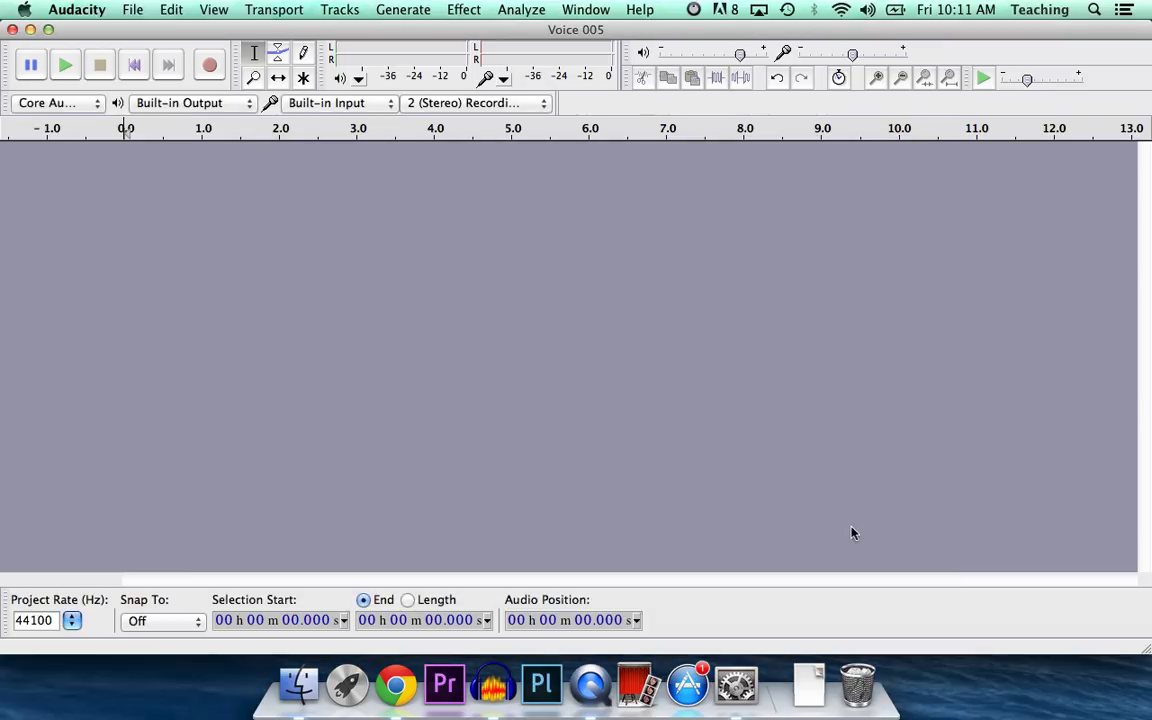
Import Voice 005.m4a from the Desktop as a waveform track, then switch to QuickTime Player.
left_click(132, 12)
mouse_move(165, 219)
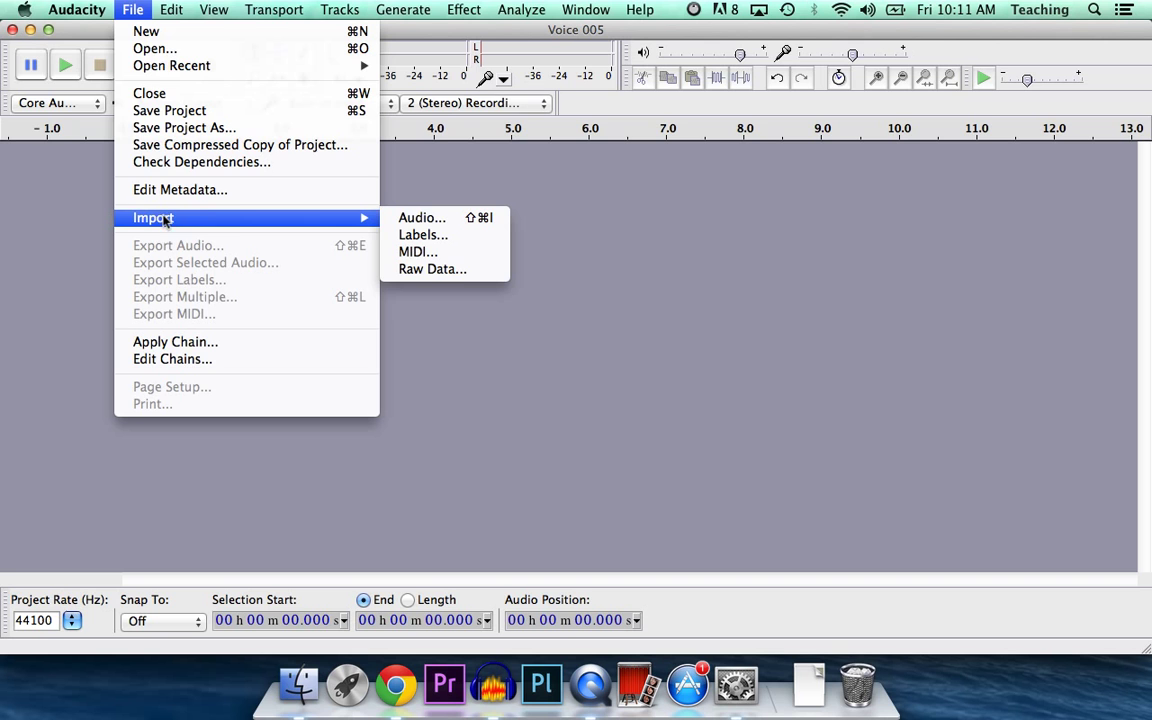
left_click(410, 218)
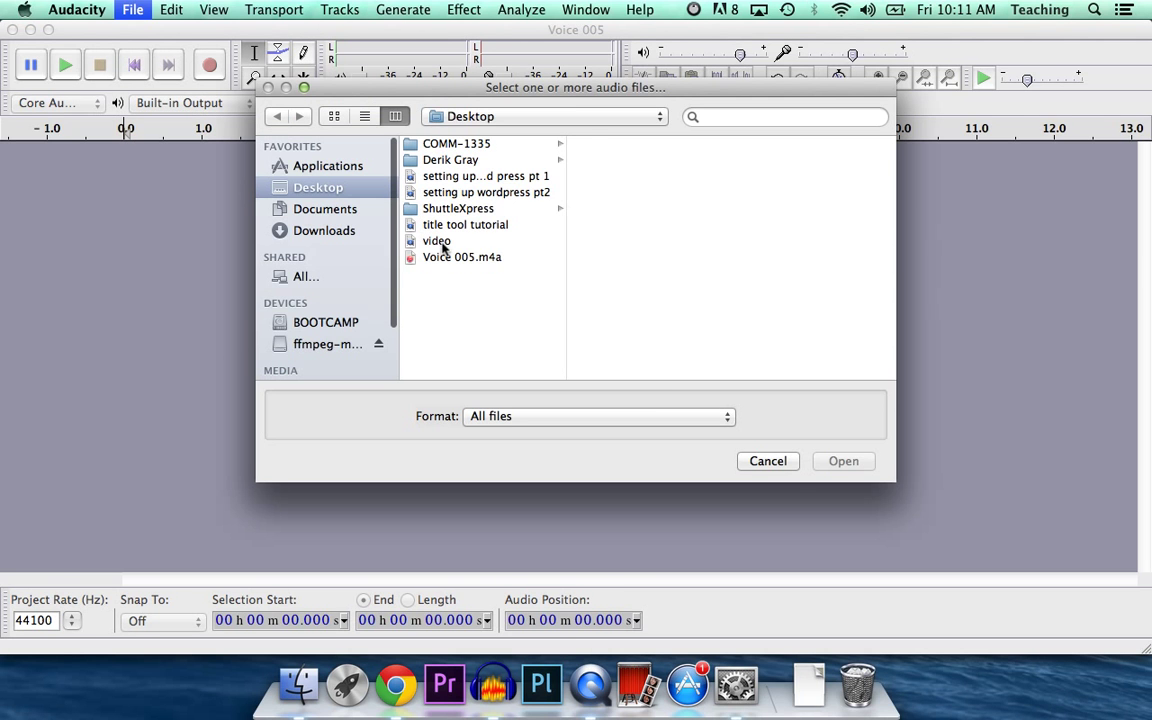
left_click(440, 242)
left_click(440, 257)
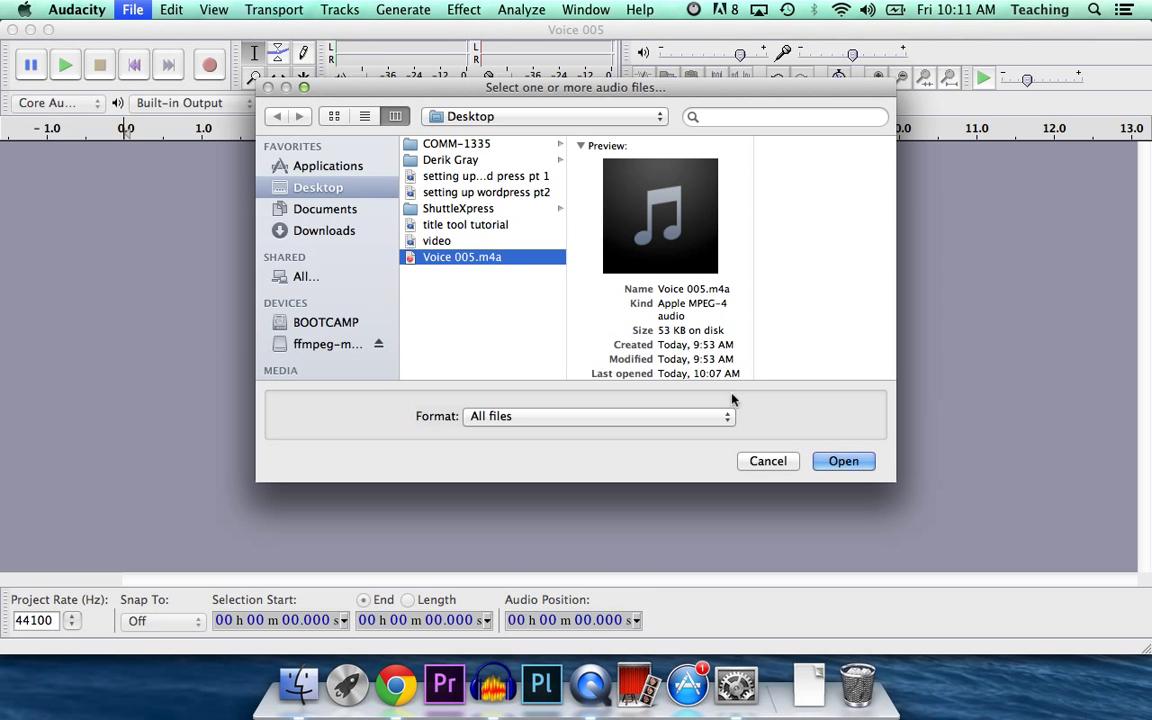
left_click(843, 461)
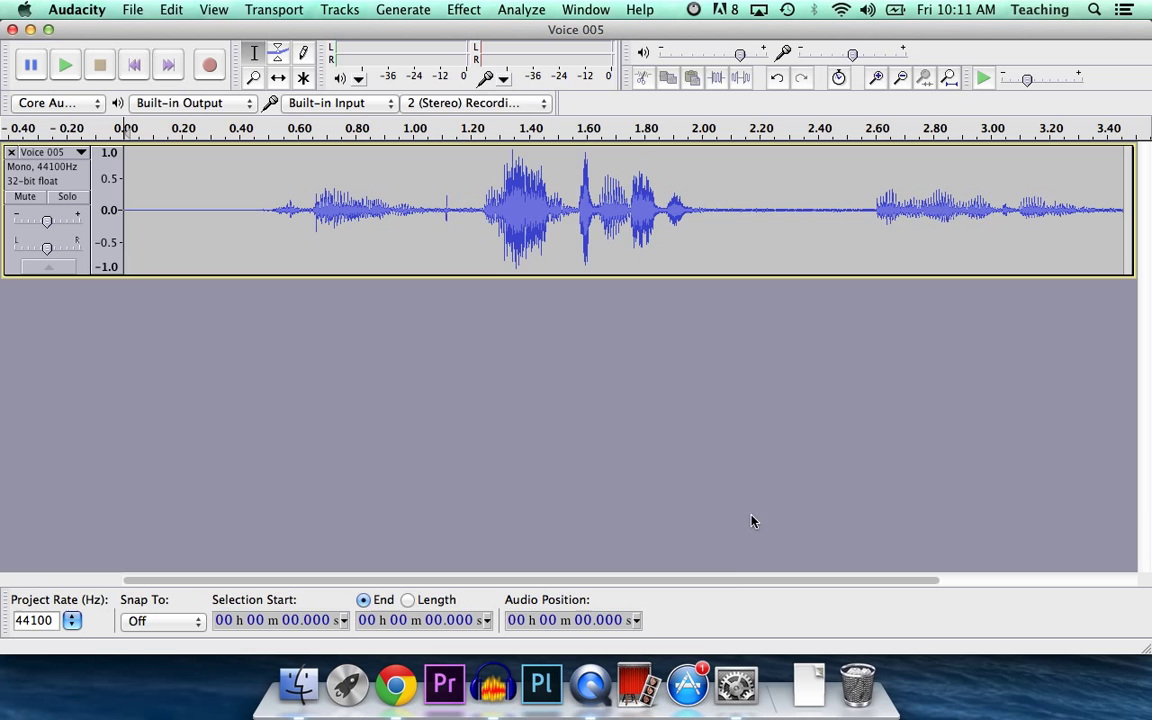
left_click(590, 685)
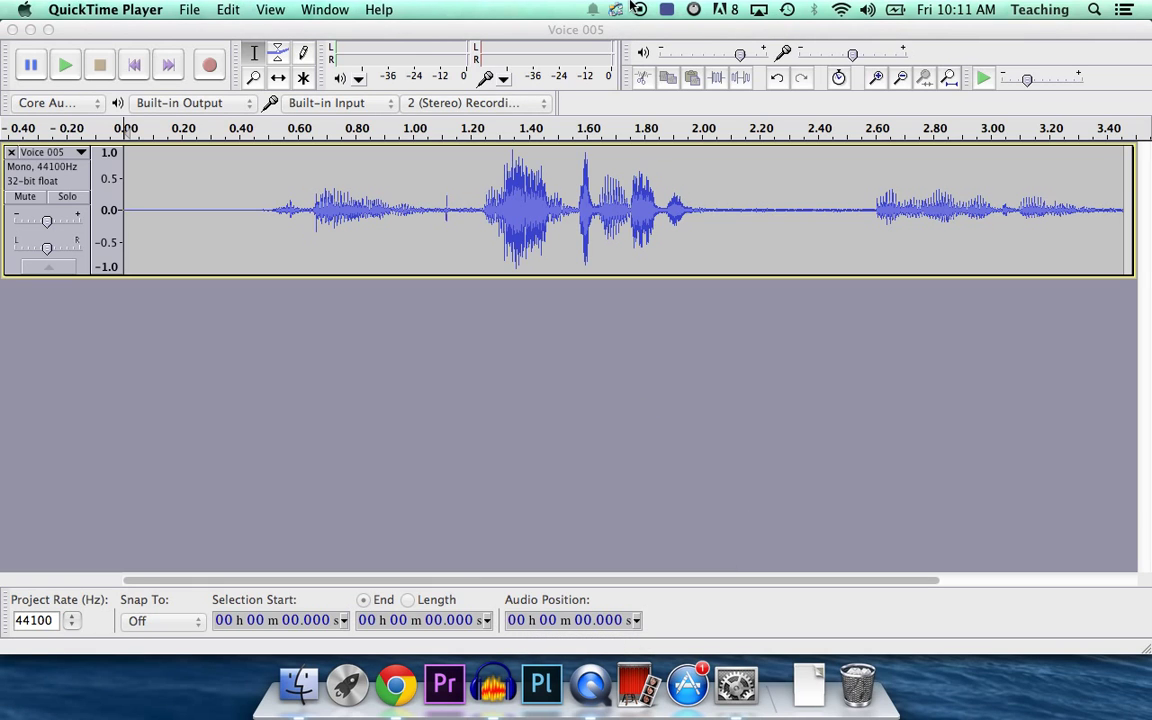